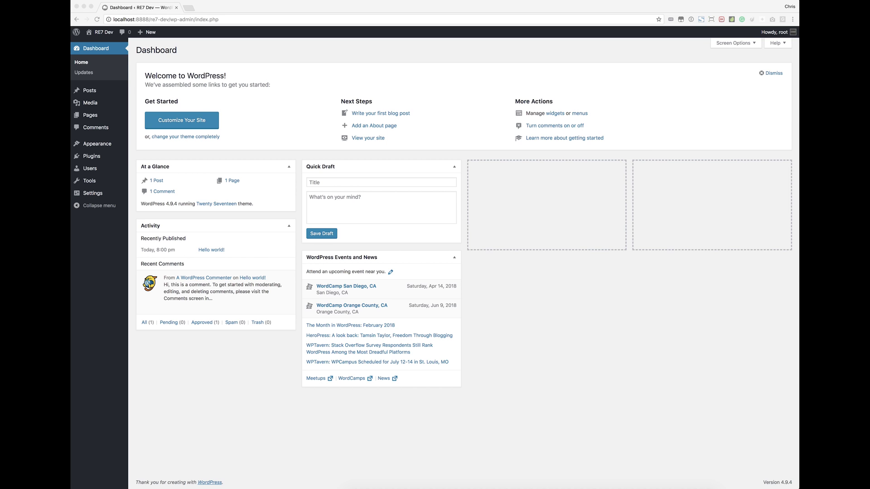
Dismiss the Welcome to WordPress panel on the dashboard
left_click(617, 59)
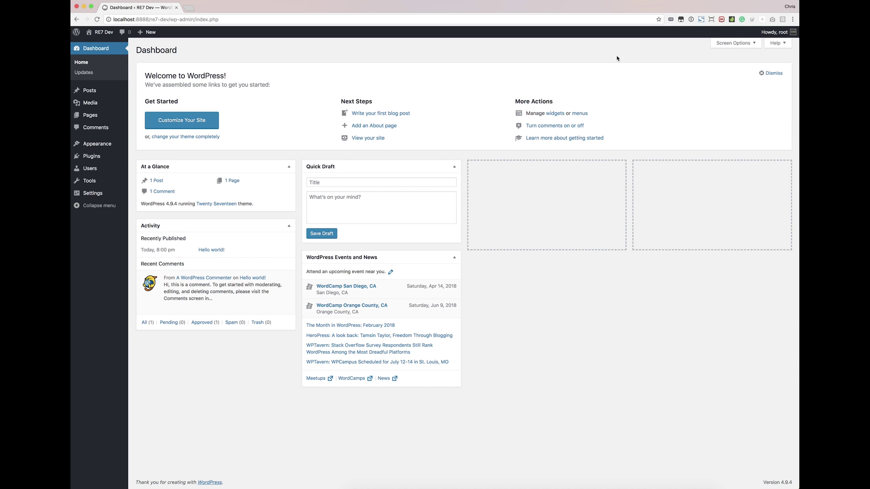
left_click(771, 73)
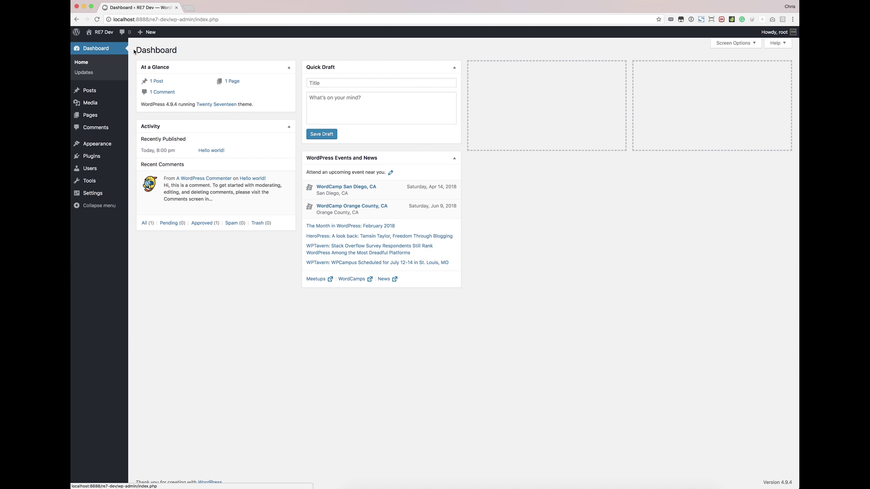
mouse_move(91, 147)
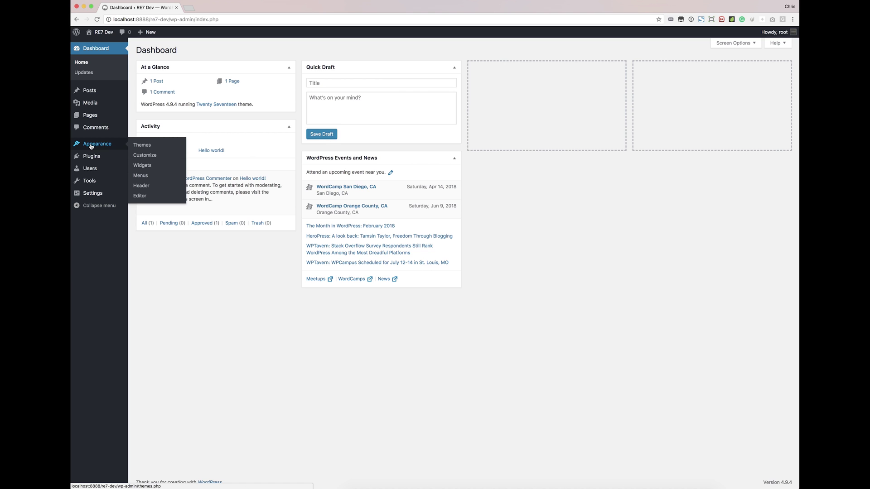
Go to Appearance > Themes > Add New and bring up the theme .zip upload form
left_click(144, 145)
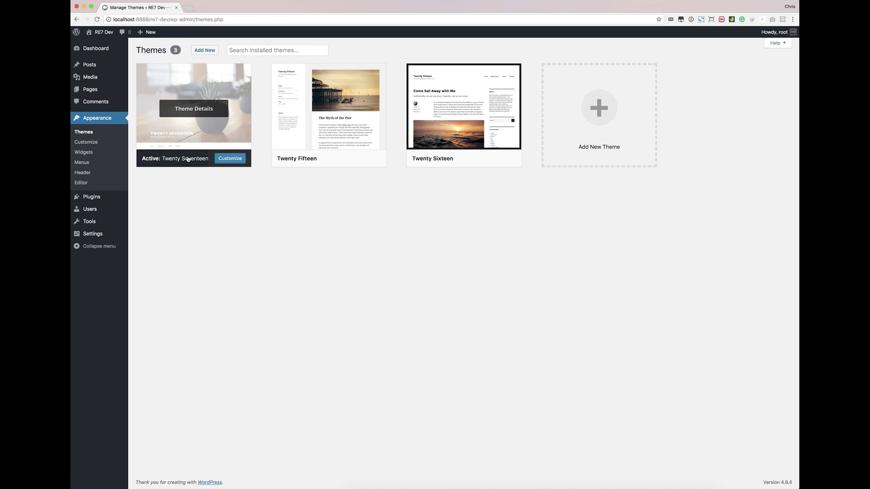
left_click(209, 53)
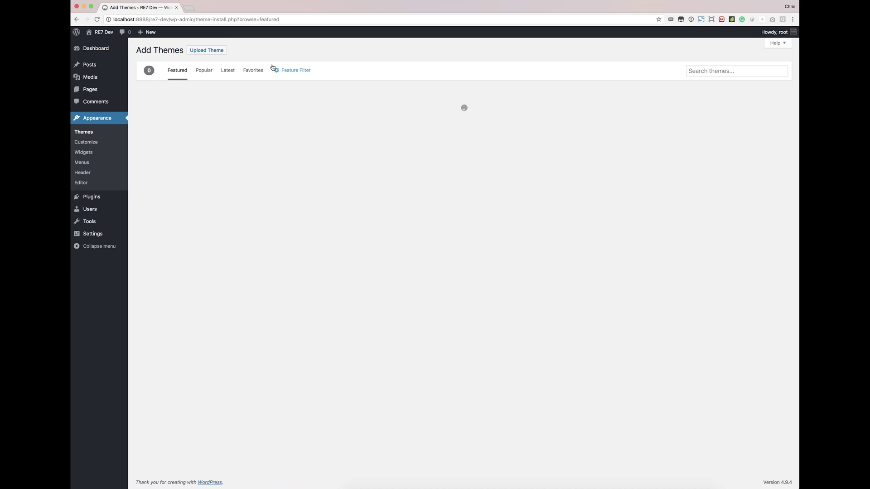
left_click(207, 50)
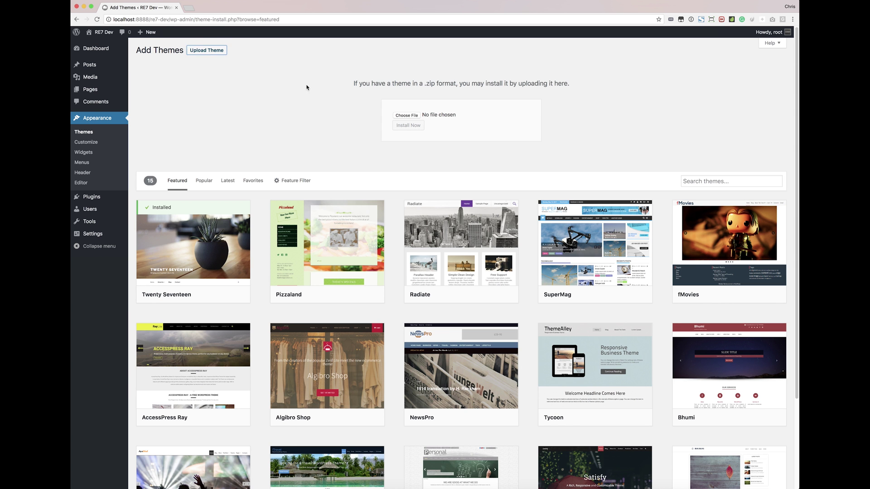
Choose realestate-7.zip from the Desktop as the theme file to upload
left_click(413, 117)
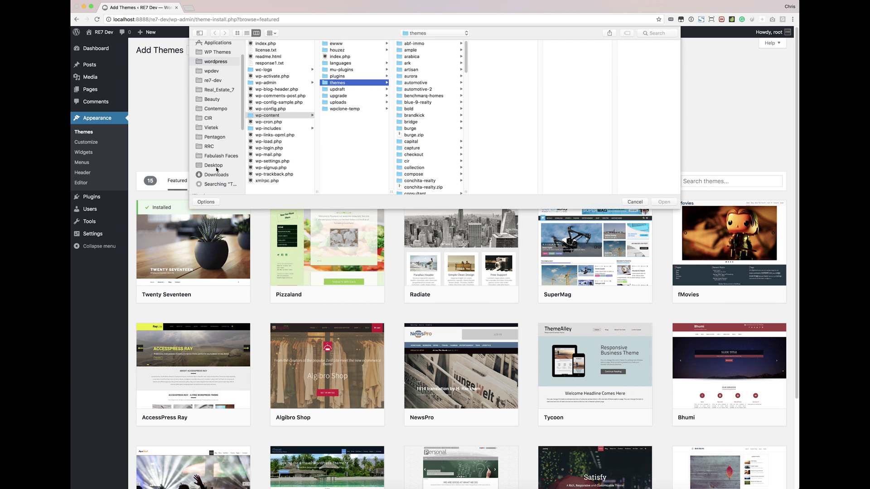
left_click(214, 166)
left_click(271, 44)
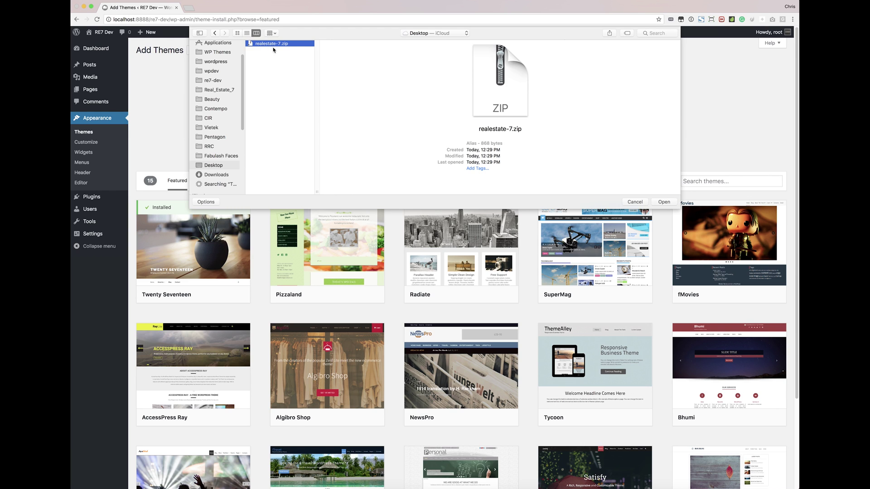
double_click(272, 43)
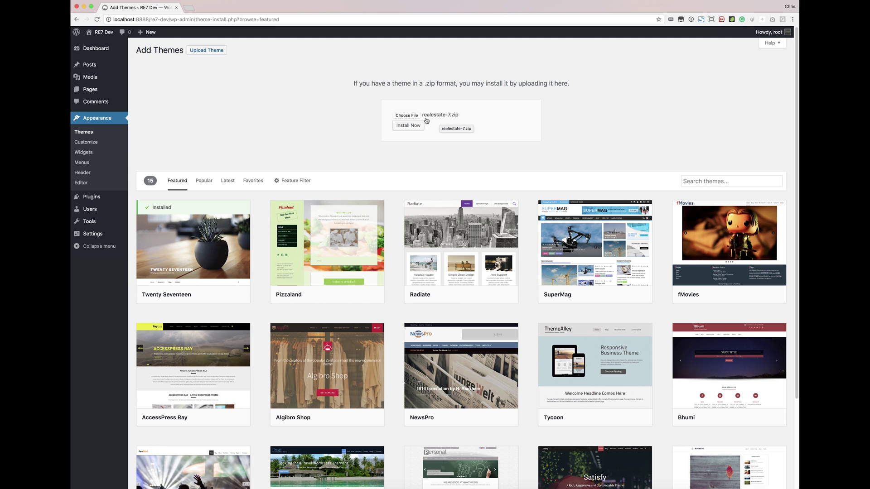
Install the realestate-7 theme from the zip and activate it
left_click(411, 126)
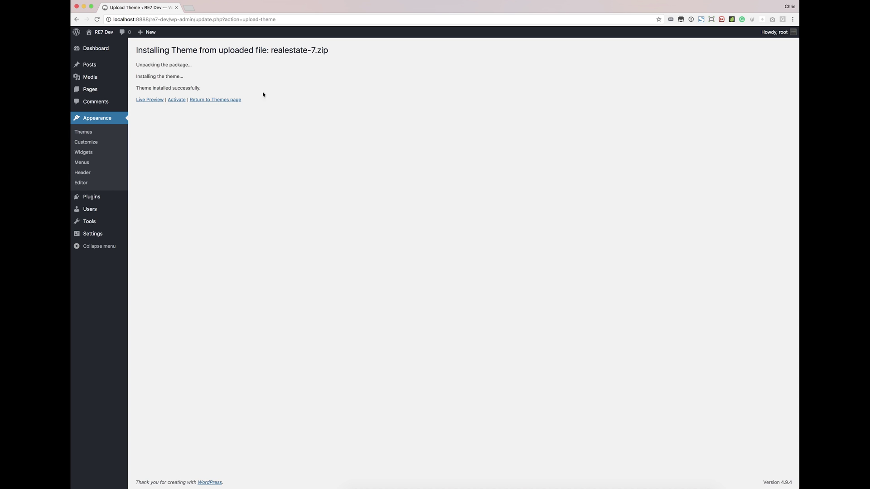
left_click(178, 101)
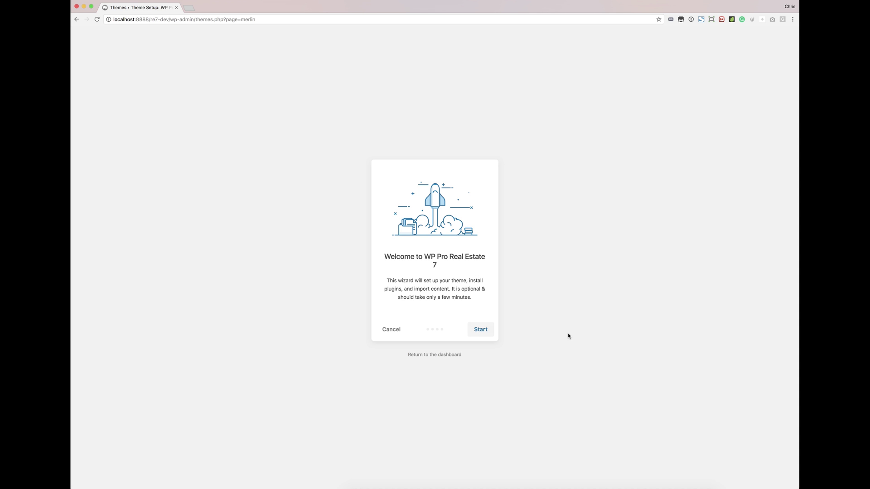
Start the setup wizard, then create and activate the child theme
left_click(481, 330)
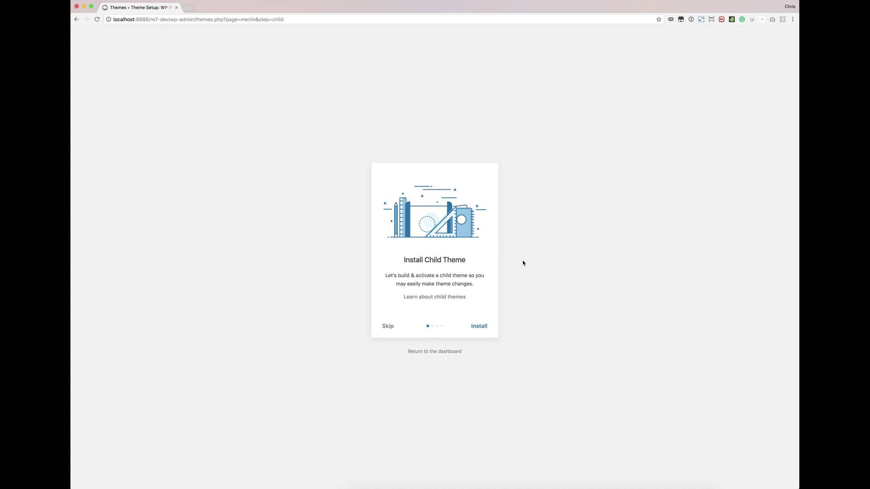
left_click(478, 327)
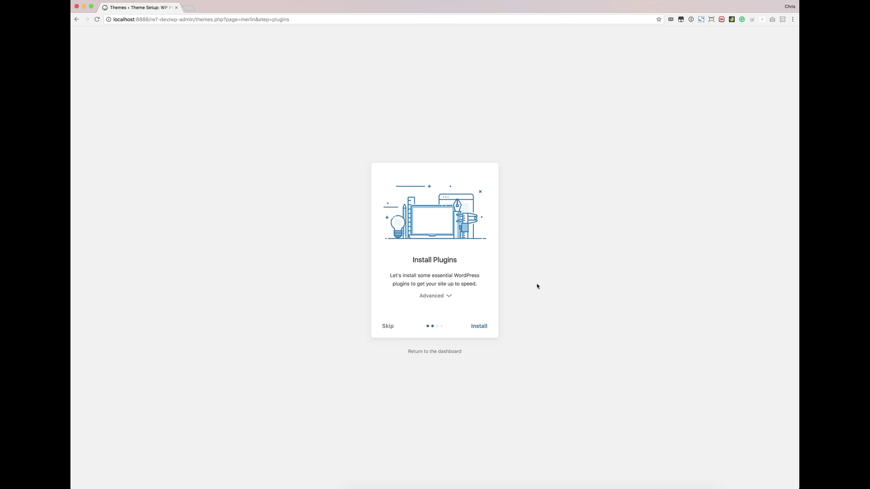
Review the recommended plugins, including Contempo Real Estate Custom Posts and Redux Framework, then install them
left_click(449, 296)
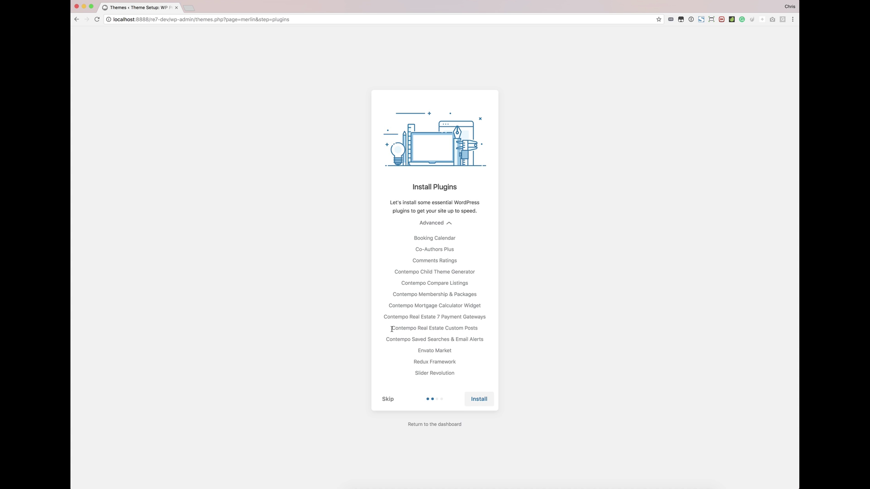
left_click_drag(392, 329, 483, 330)
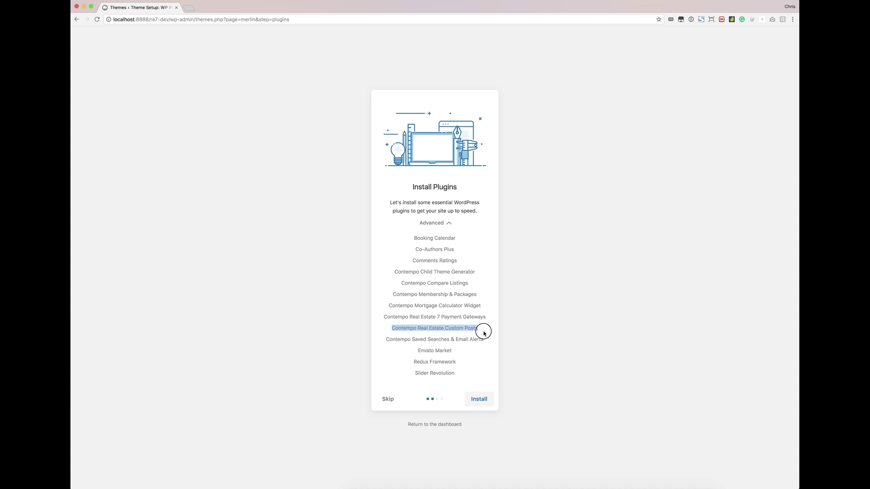
left_click_drag(419, 361, 458, 361)
left_click(472, 361)
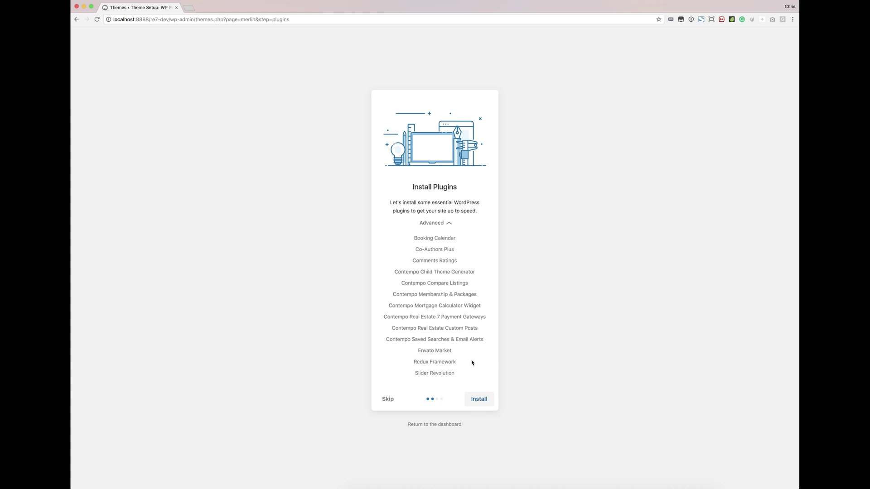
left_click(445, 223)
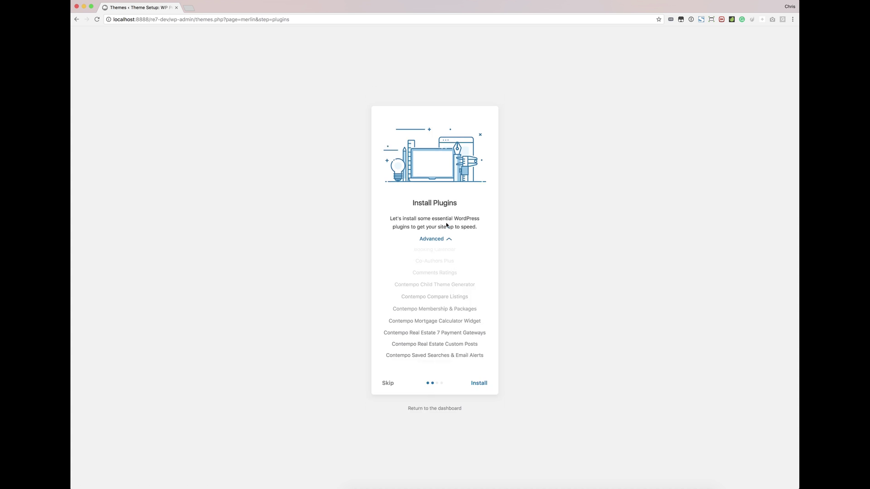
left_click(479, 332)
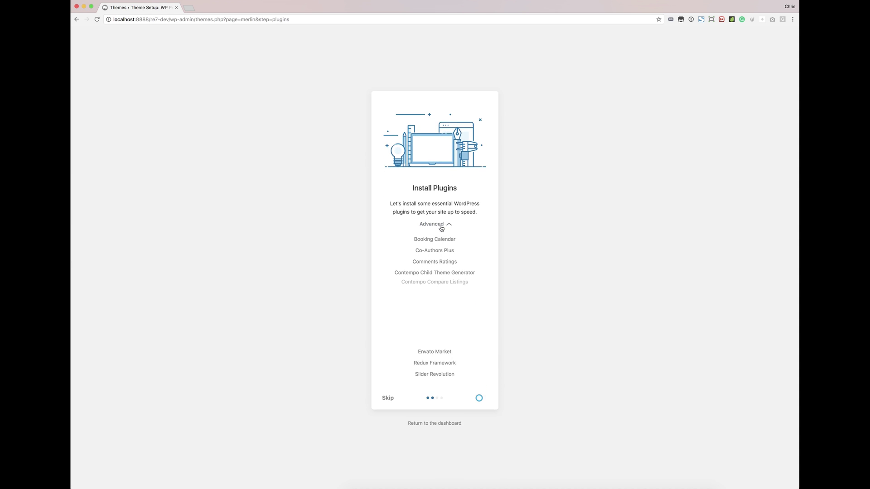
left_click(442, 222)
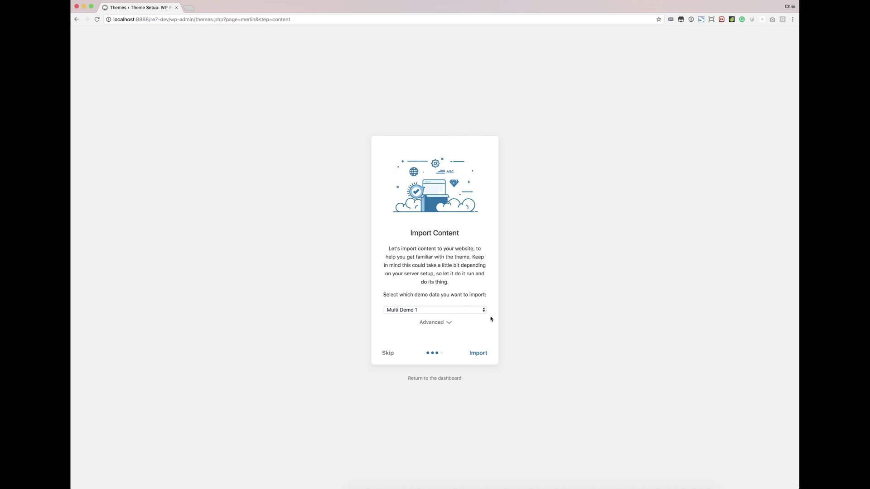
Keep Multi Demo 1 and leave Content, Widgets, Sliders, Redux and After import all checked
left_click(448, 309)
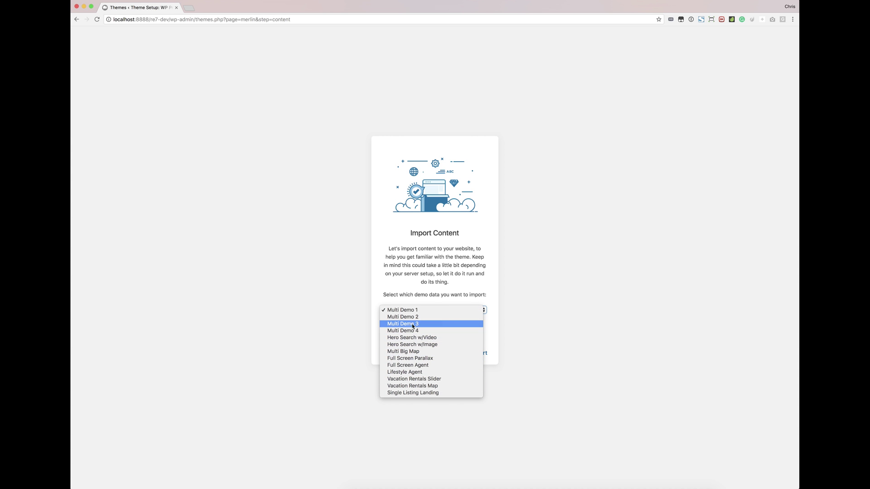
left_click(413, 310)
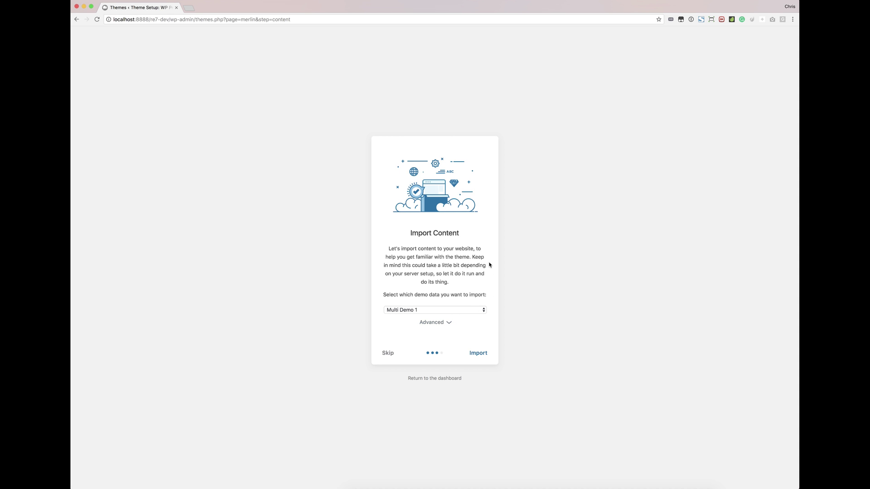
left_click(448, 323)
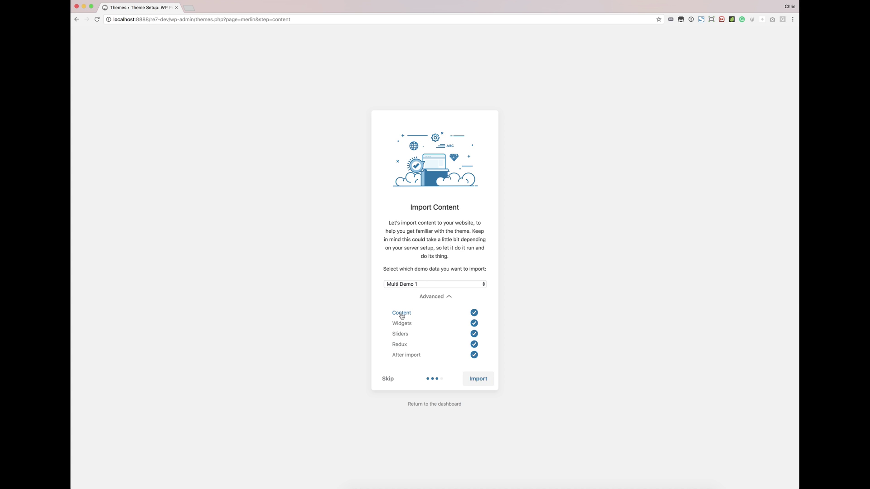
left_click(474, 313)
left_click(474, 323)
left_click(474, 313)
left_click(476, 315)
left_click(474, 323)
left_click(475, 314)
Import the Multi Demo 1 content and wait for the 'All done. Have fun!' screen
left_click(478, 379)
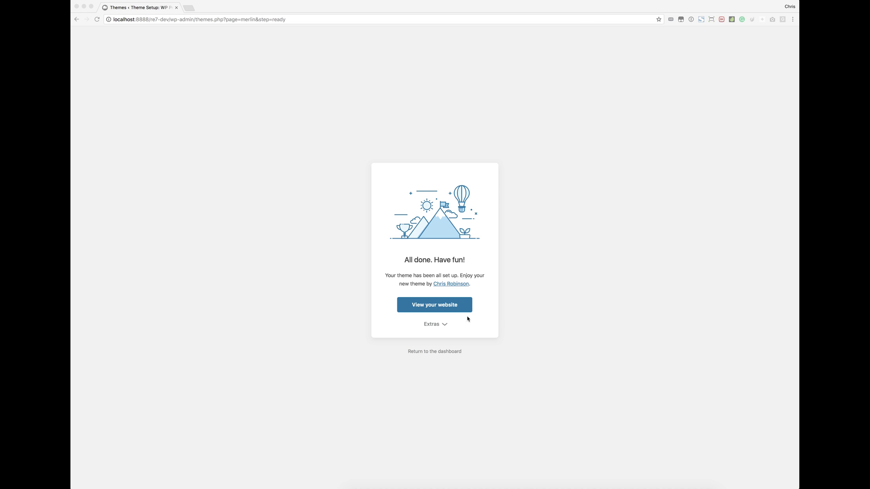
Expand Extras to list the Explore WordPress, Get Theme Support and Start Customizing links
left_click(509, 317)
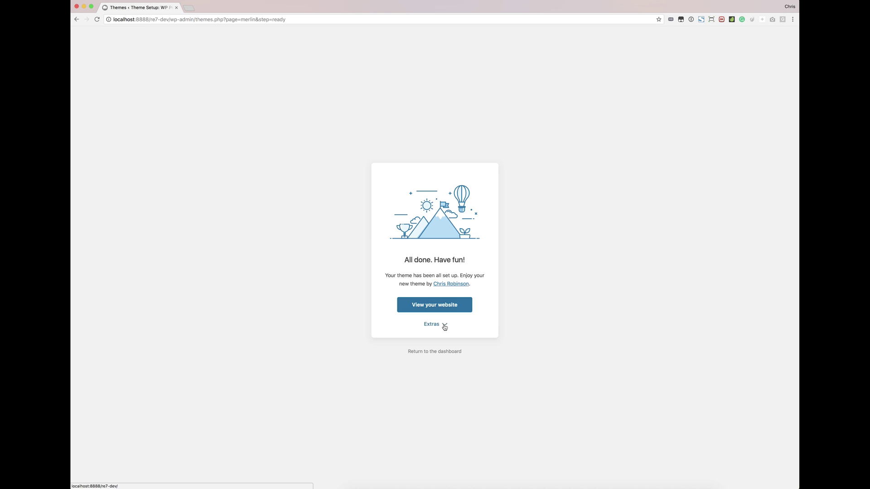
left_click(445, 326)
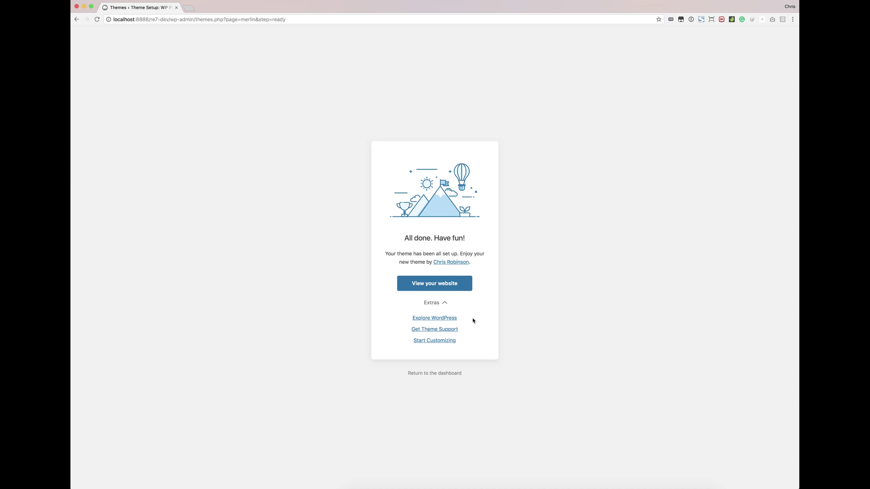
Browse the WP Pro Real Estate 7 support docs and chat widget, then return to Theme Setup
left_click(440, 330)
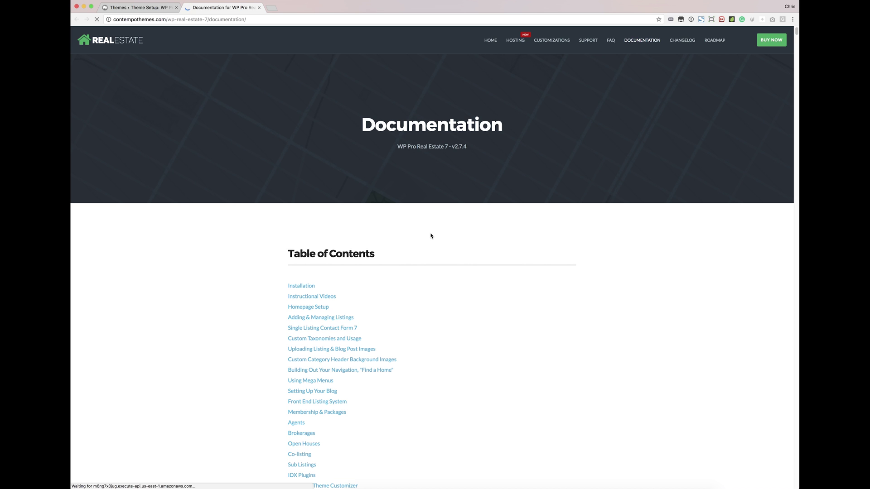
scroll(344, 299, "down", 3)
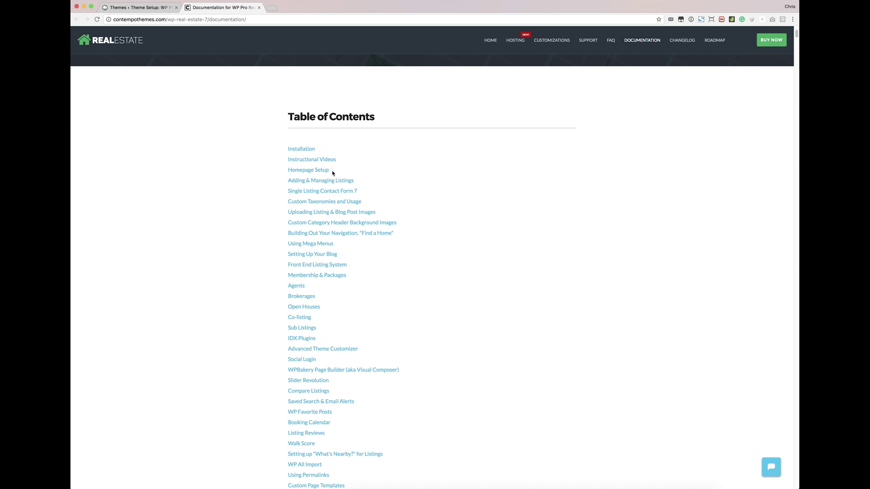
scroll(318, 352, "down", 7)
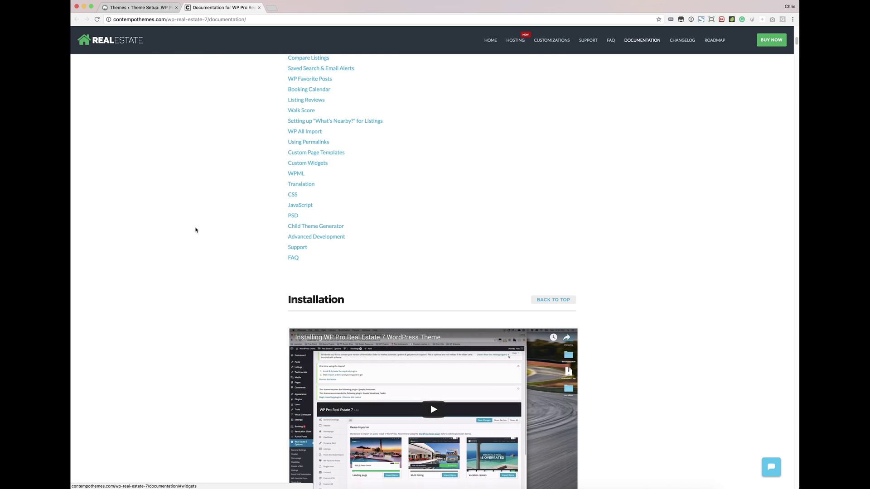
scroll(230, 233, "up", 7)
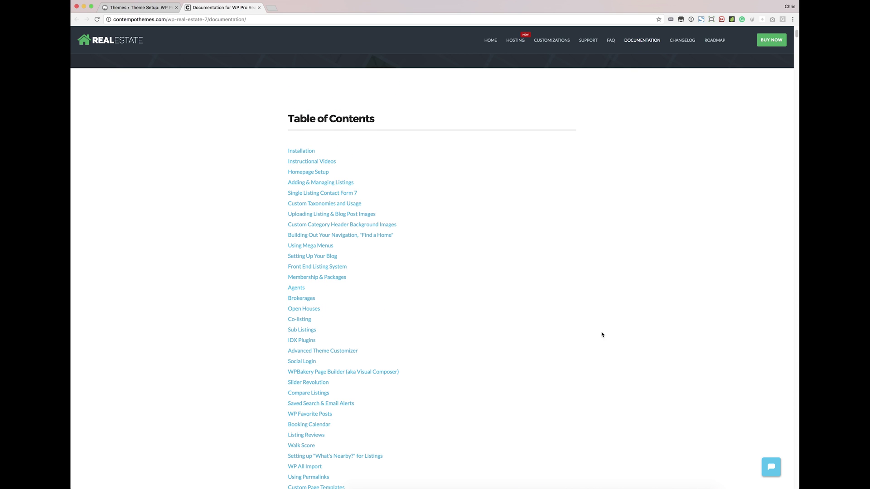
scroll(478, 322, "up", 1)
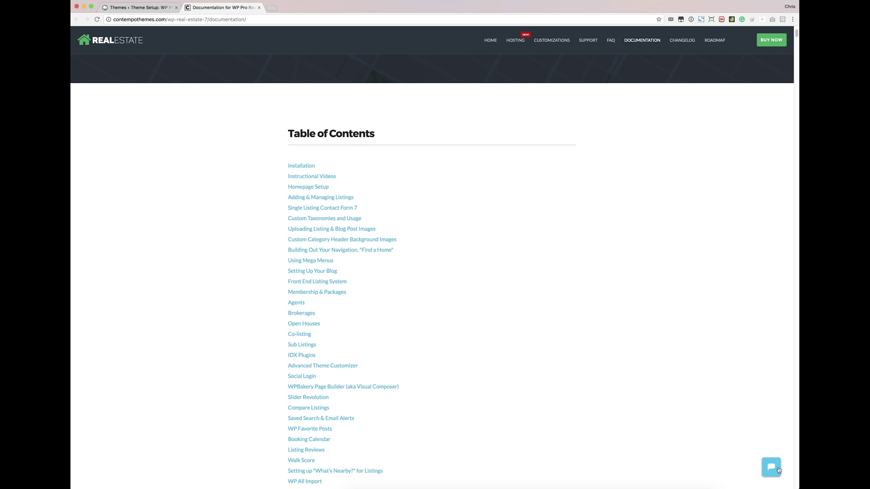
left_click(779, 469)
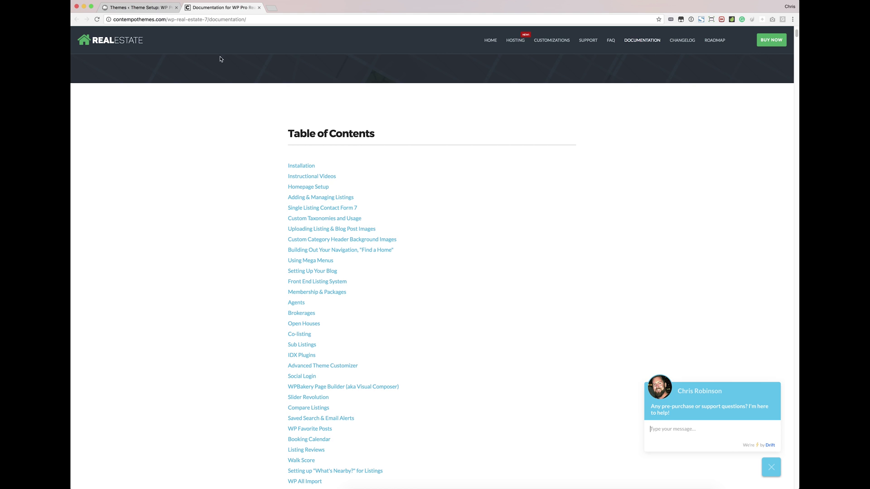
left_click(134, 7)
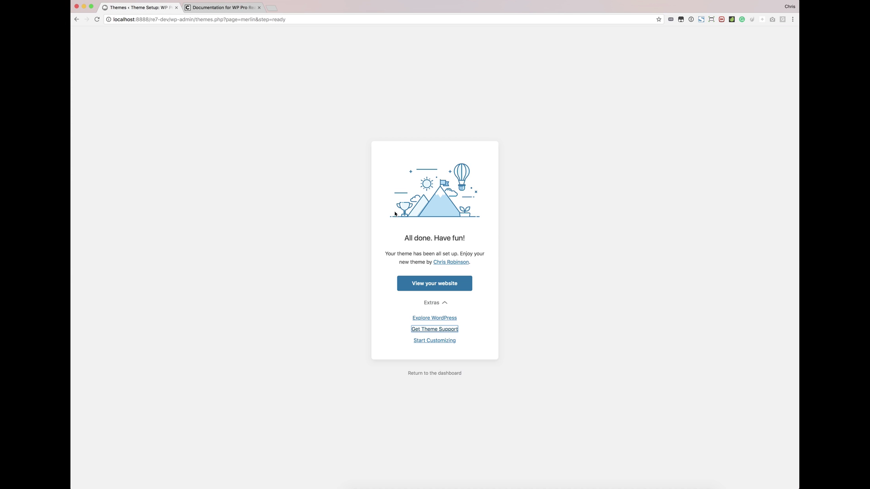
Open the RE7 Dev front end in a new tab, then open the Real Estate 7 theme options
left_click(481, 343)
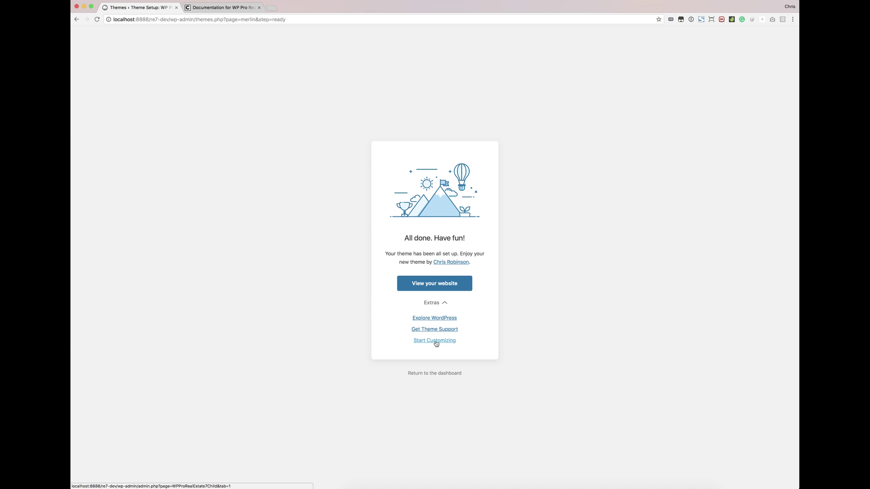
left_click(428, 285)
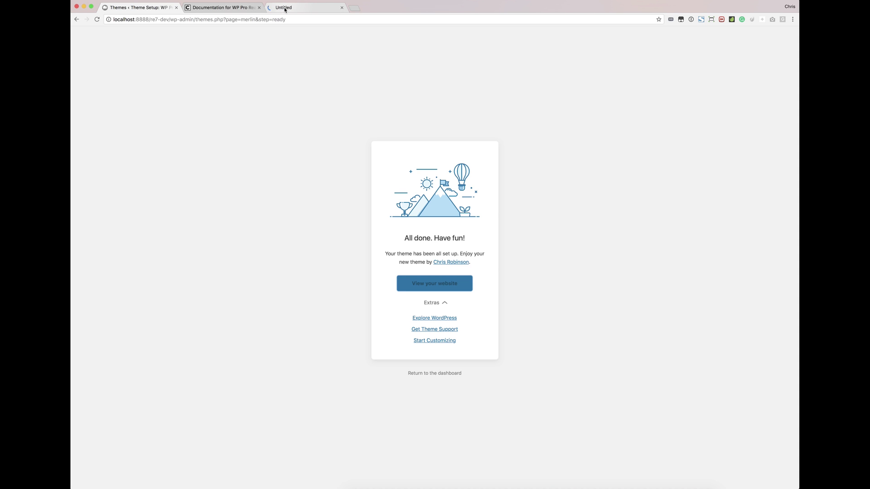
left_click(443, 342)
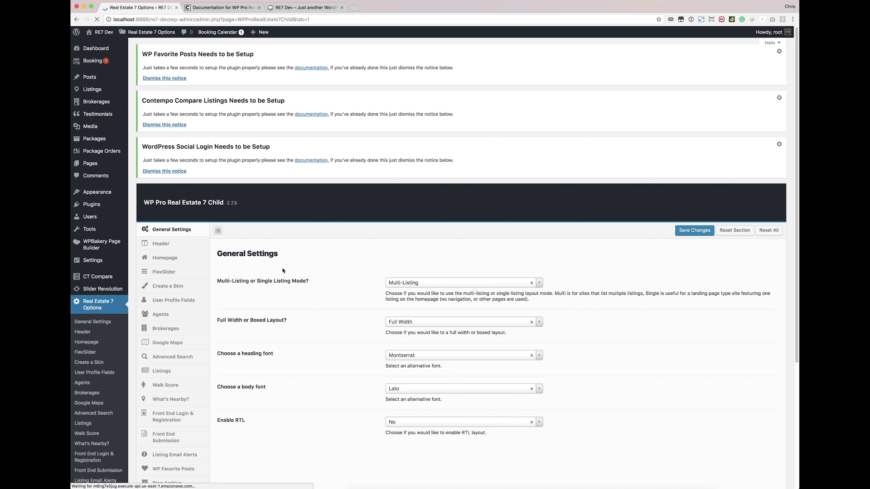
Browse the Header section's Custom Logo and Top Bar settings
scroll(249, 263, "down", 1)
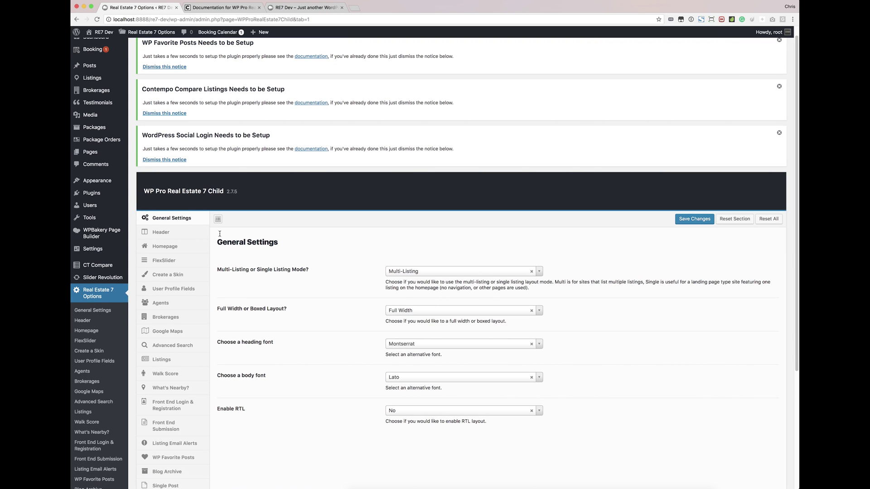
left_click(173, 233)
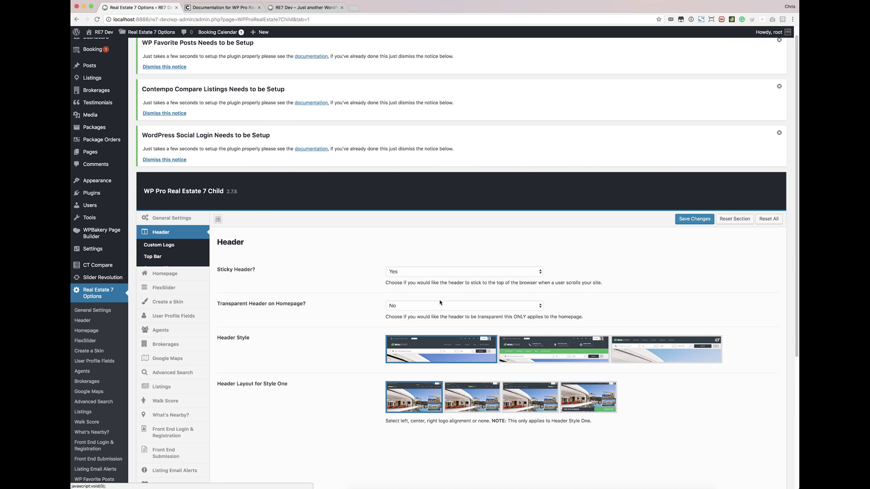
left_click(172, 247)
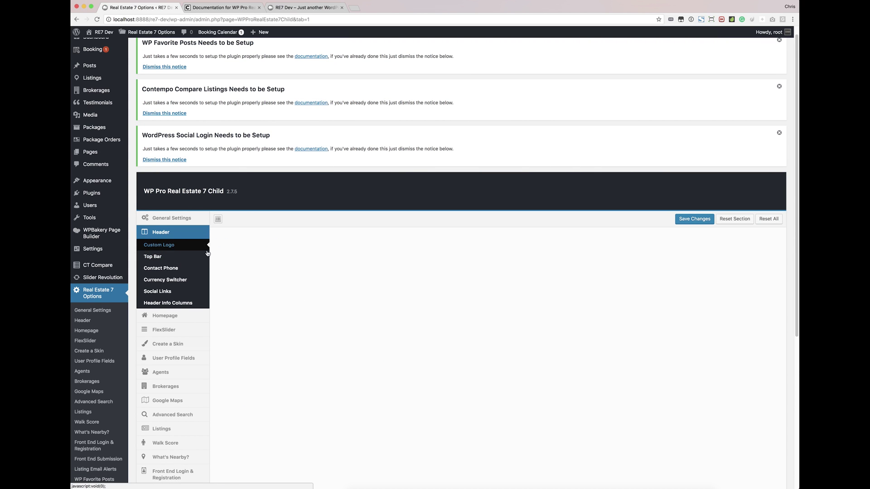
left_click(146, 257)
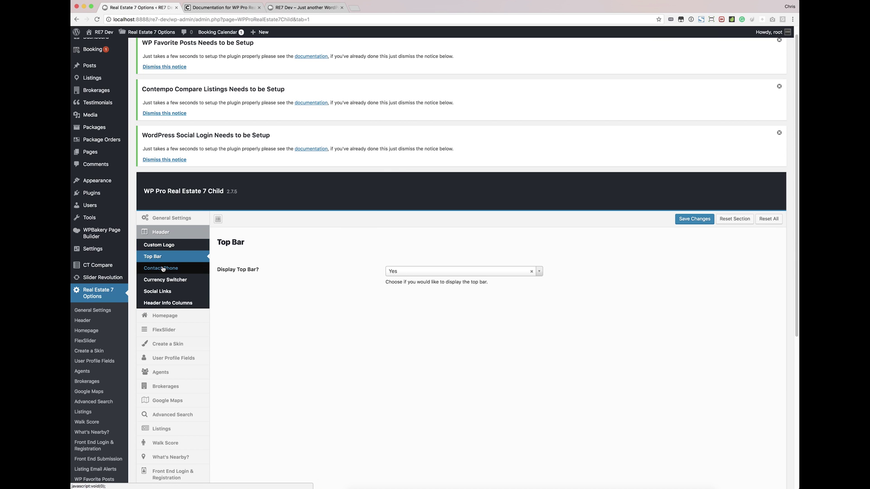
Review General Settings (Multi-Listing, Full Width, Montserrat/Lato), glance at the Documentation tab, and come back
left_click(171, 219)
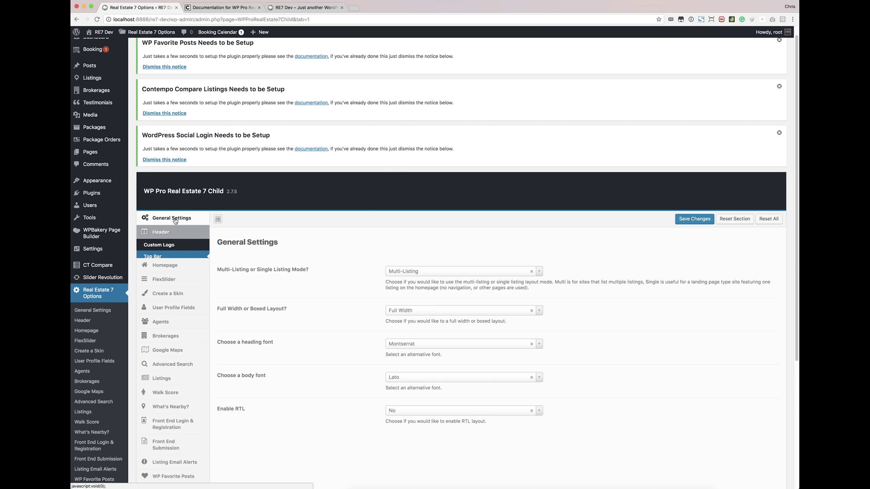
scroll(309, 312, "down", 2)
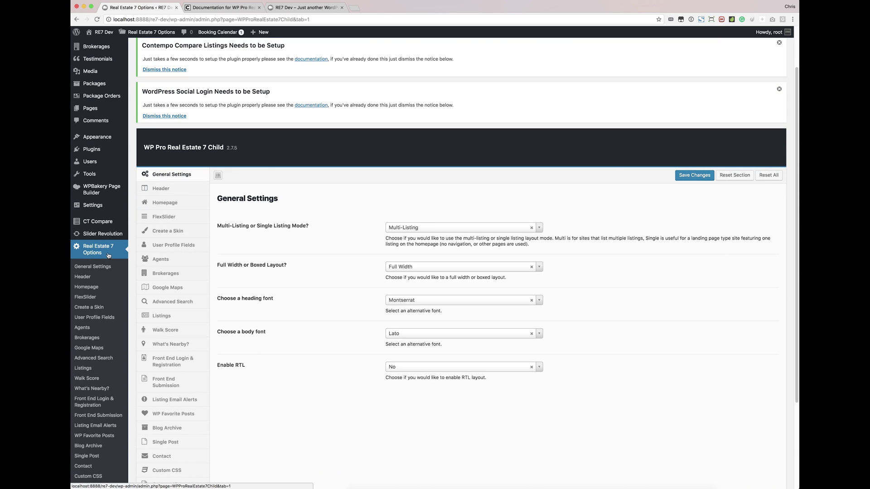
scroll(290, 286, "up", 2)
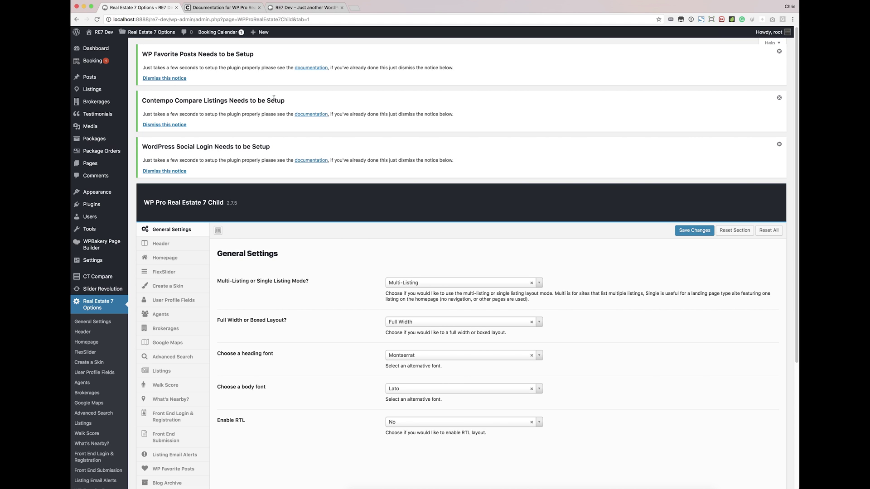
left_click(226, 6)
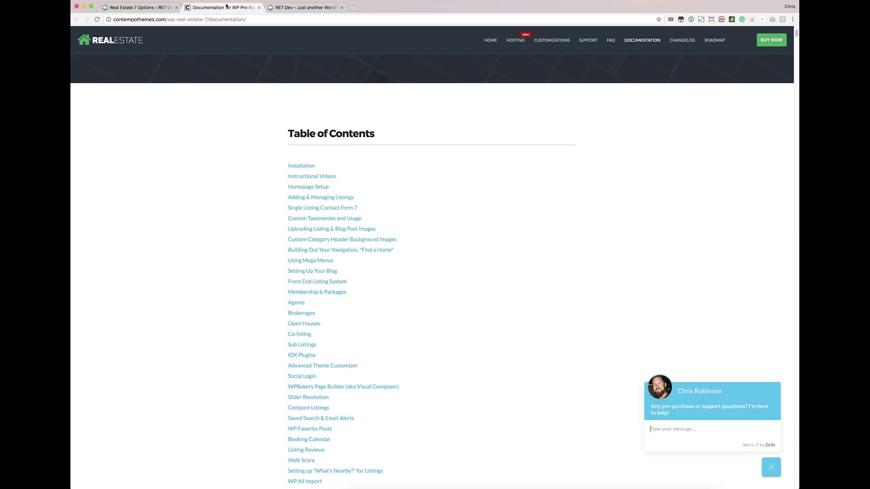
left_click(125, 7)
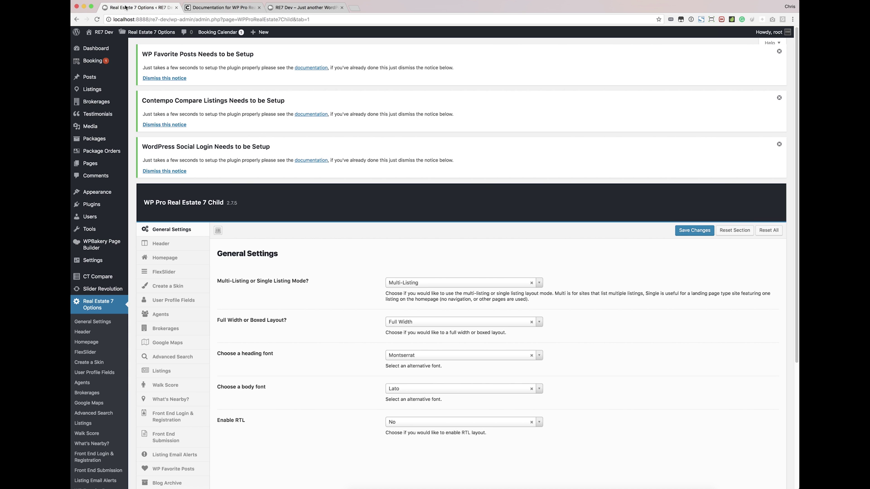
Switch to the RE7 Dev tab and scroll through the homepage's demo listings, map and testimonials
left_click(290, 7)
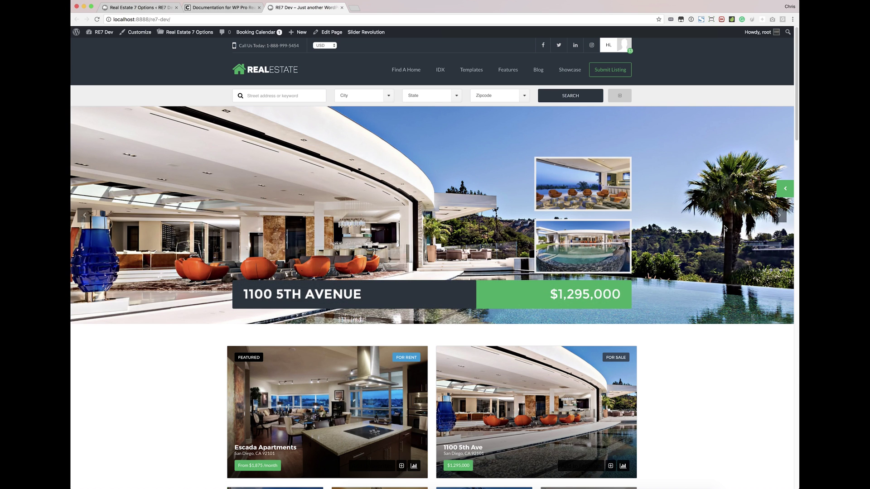
scroll(711, 284, "down", 15)
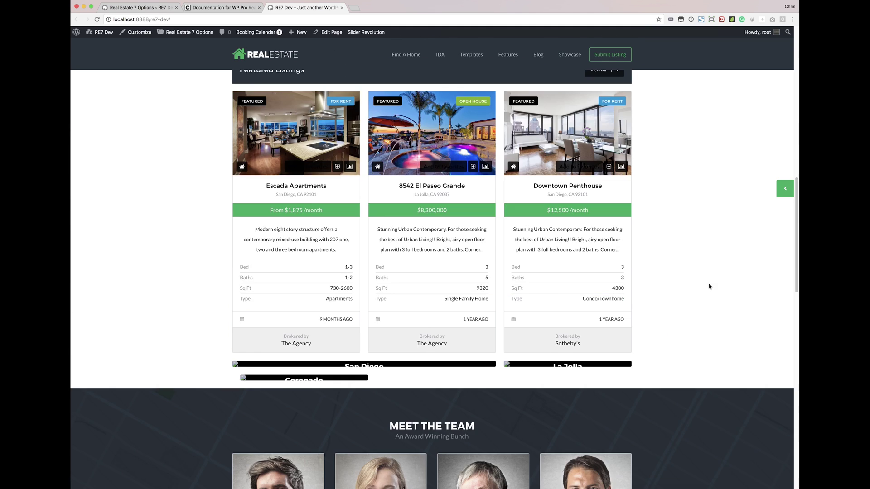
scroll(710, 285, "down", 7)
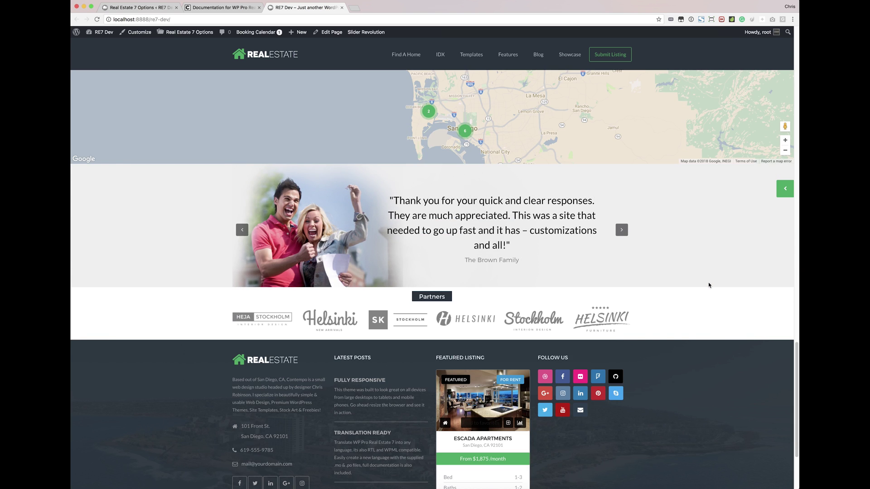